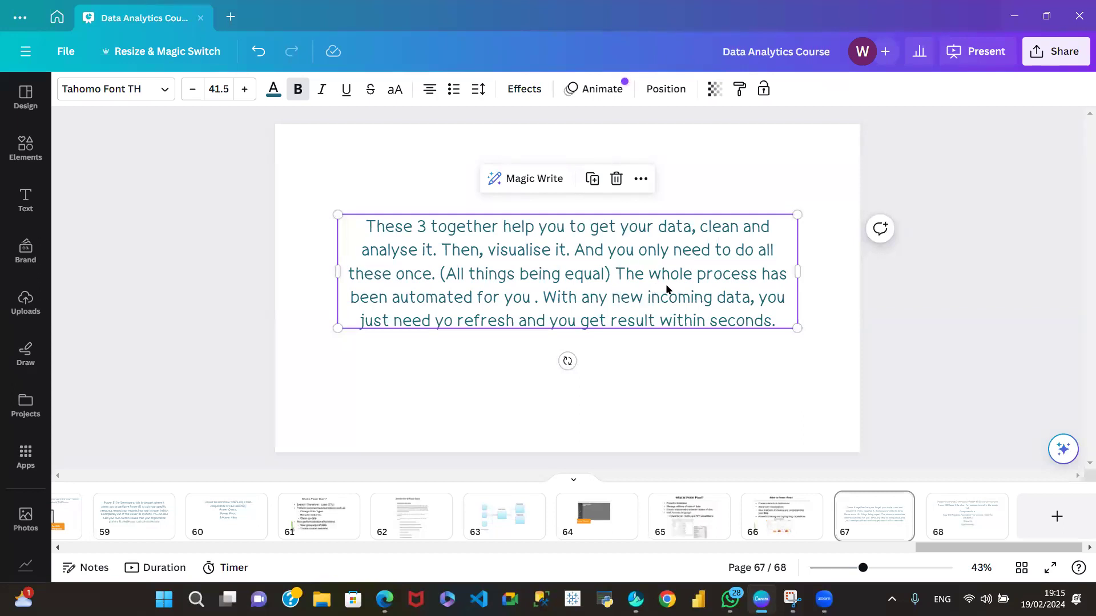
- Read the automation text on page 67 and the Power BI service versions and components on page 68
left_click(607, 290)
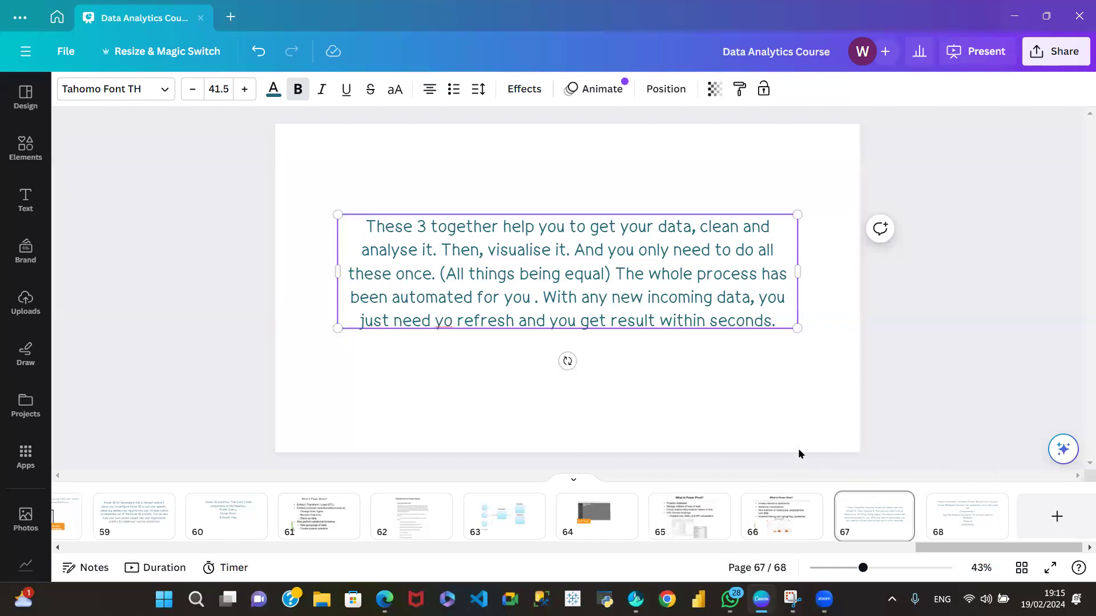
left_click(961, 518)
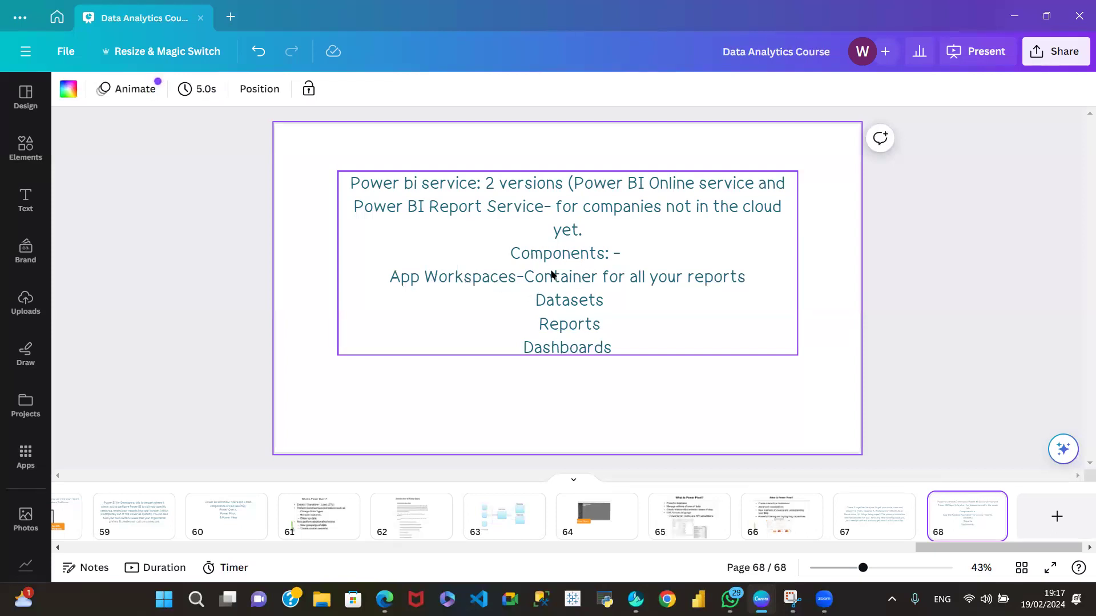
left_click(553, 346)
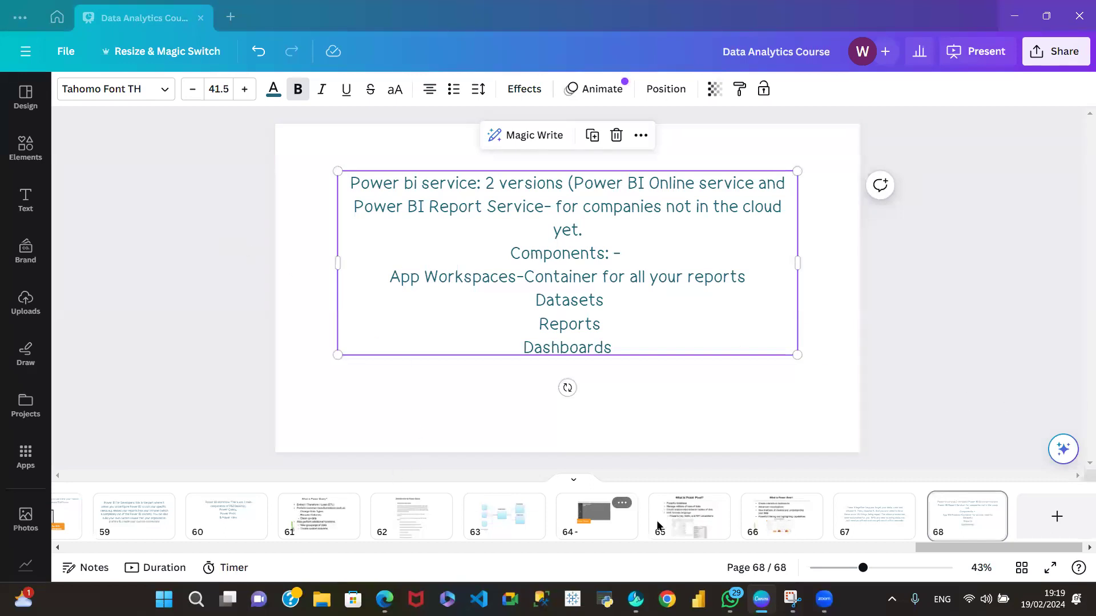
left_click_drag(932, 551, 874, 559)
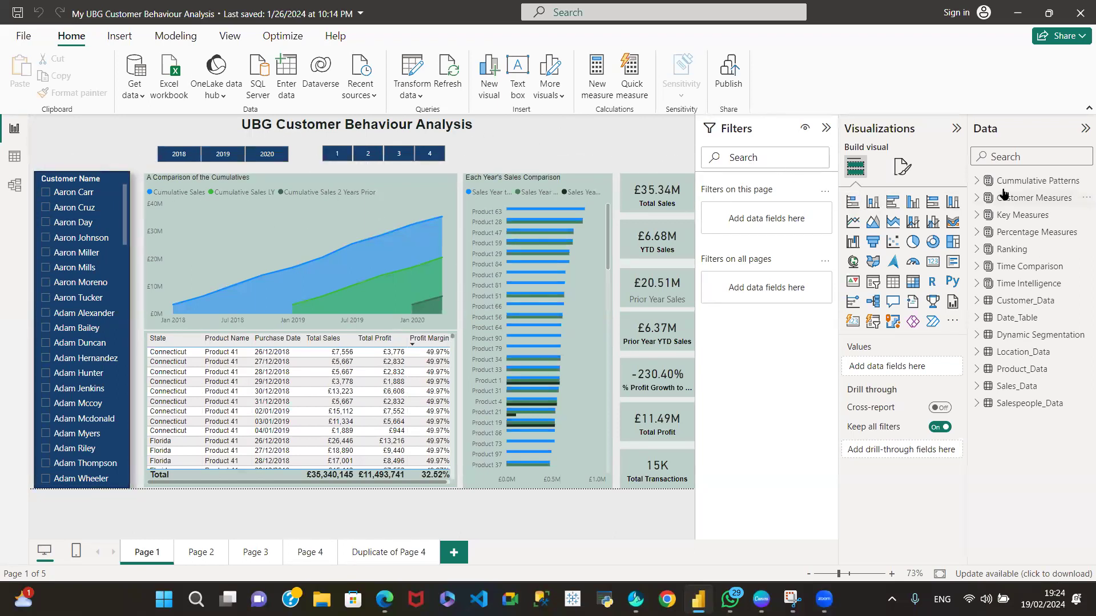
- Inspect the DAX formulas of the Cumulative Sales and Total Cost measures in the customer behaviour report
left_click(976, 182)
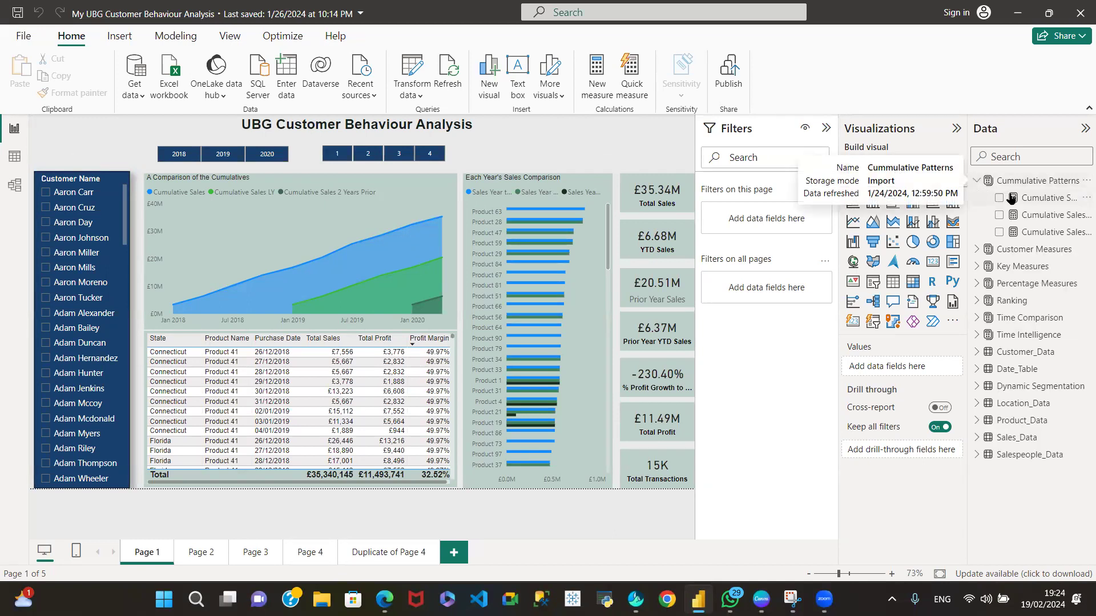
left_click(1041, 198)
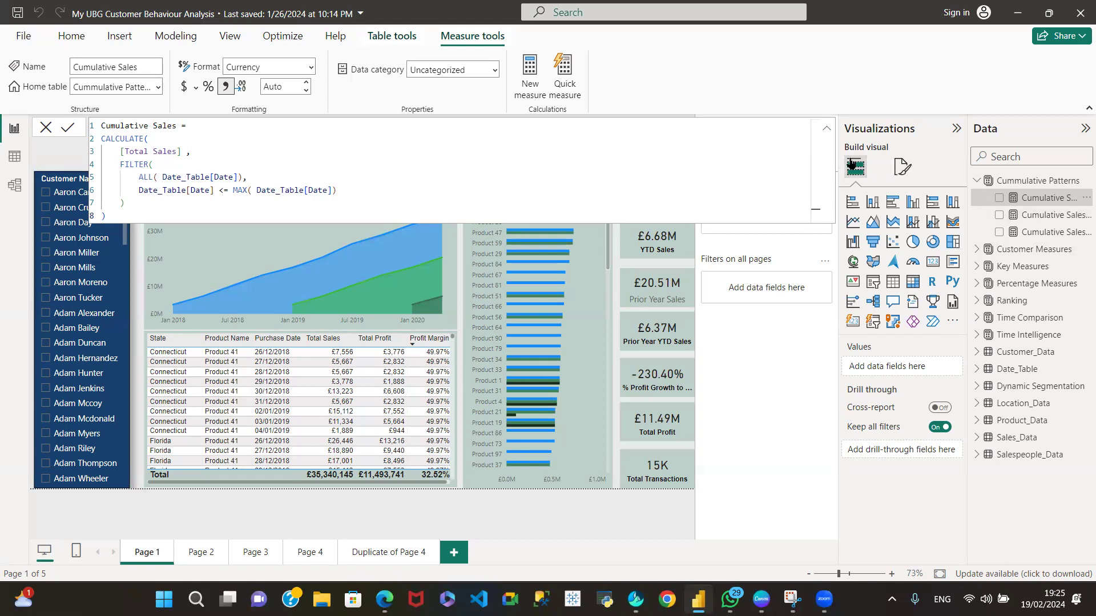
left_click(976, 267)
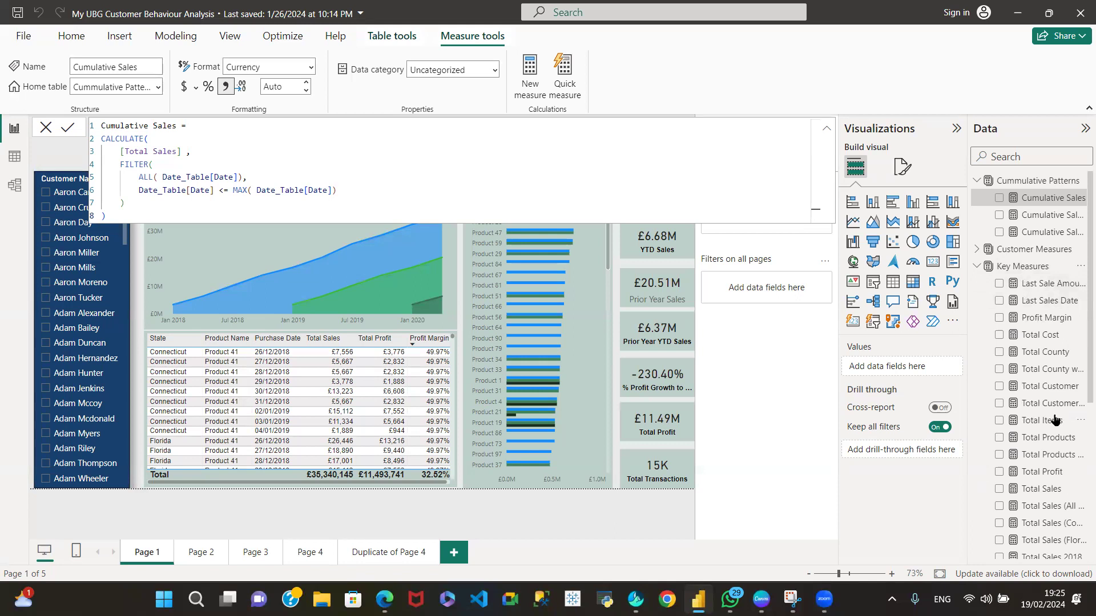
left_click(1043, 336)
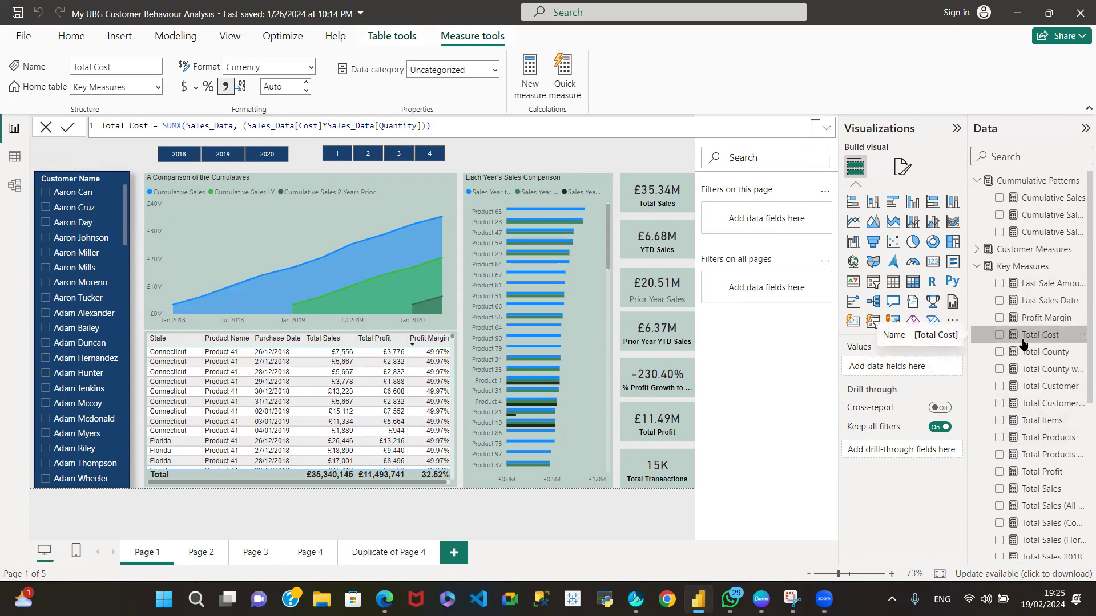
- Browse the model's tables in data view, from Salespeople_Data, Customer_Data and Date_Table through Location_Data, Product_Data and Sales_Data
left_click(9, 156)
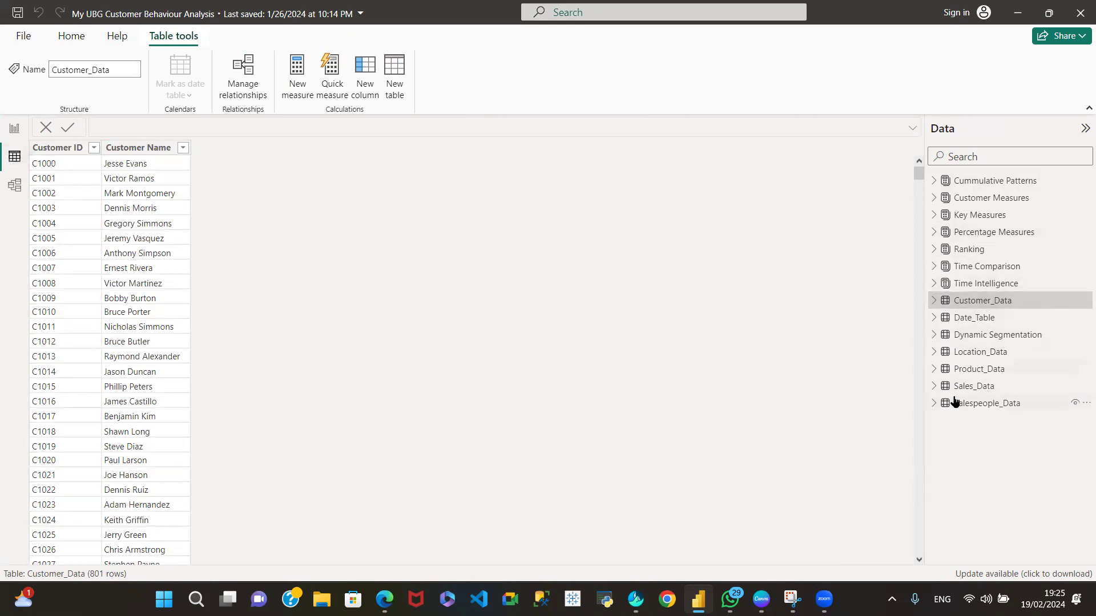
left_click(976, 404)
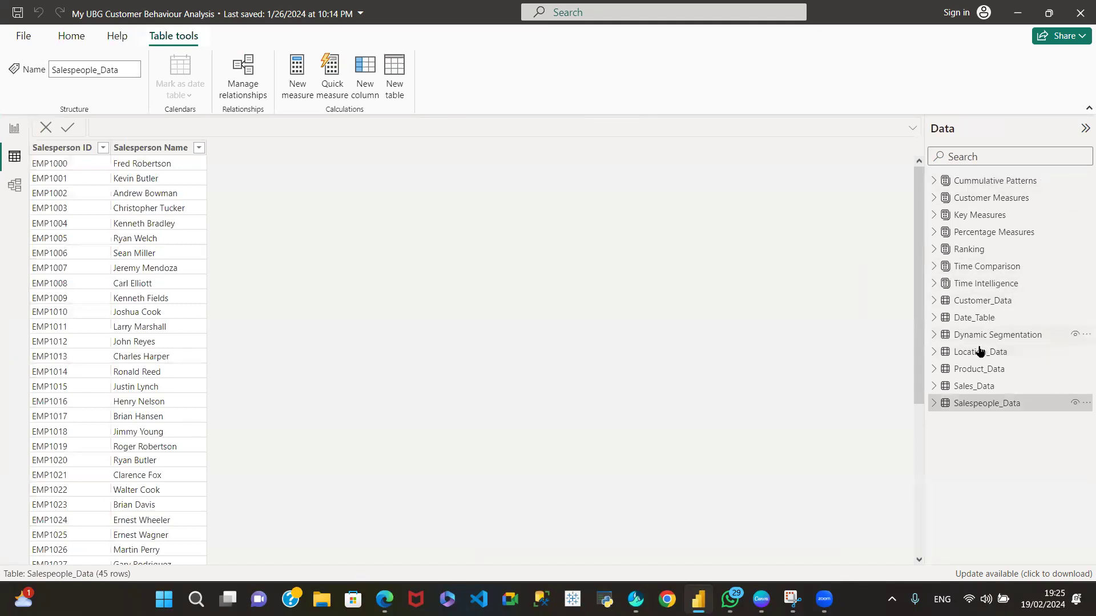
left_click(973, 303)
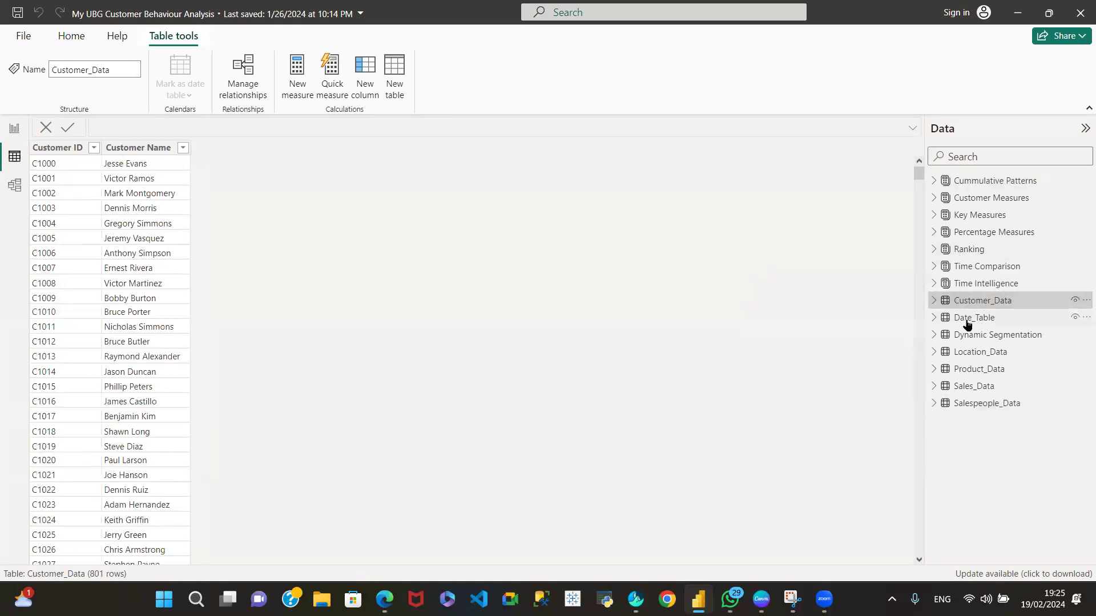
left_click(961, 320)
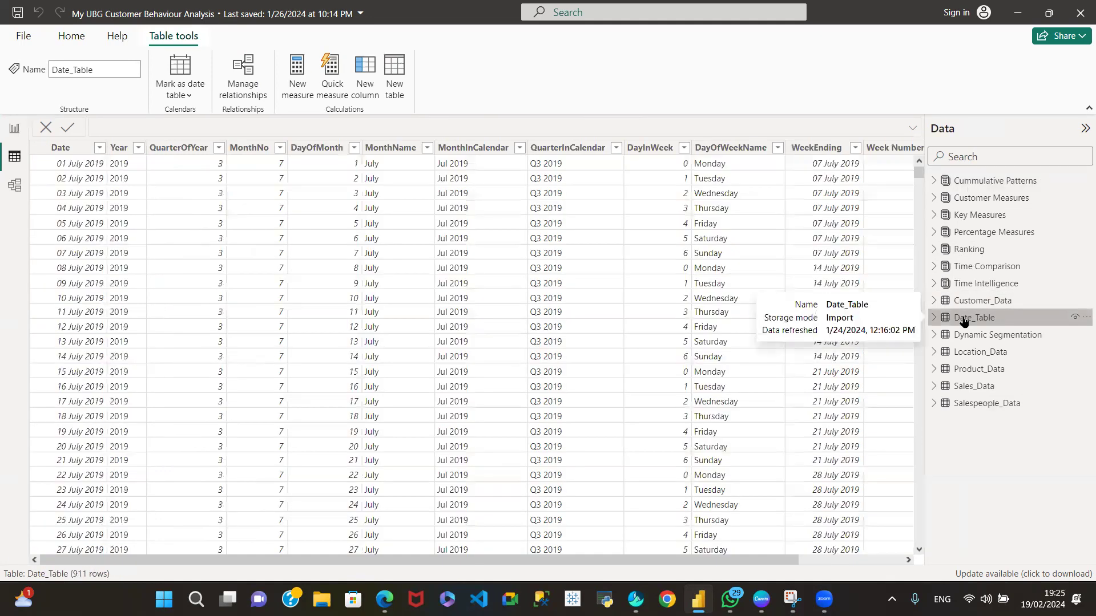
left_click(973, 336)
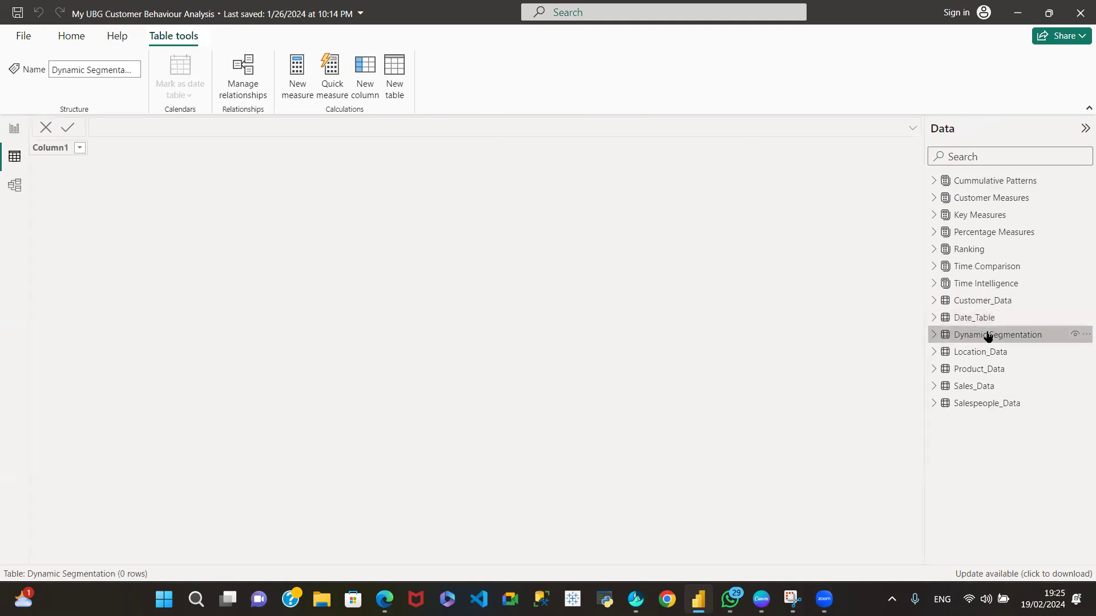
left_click(991, 352)
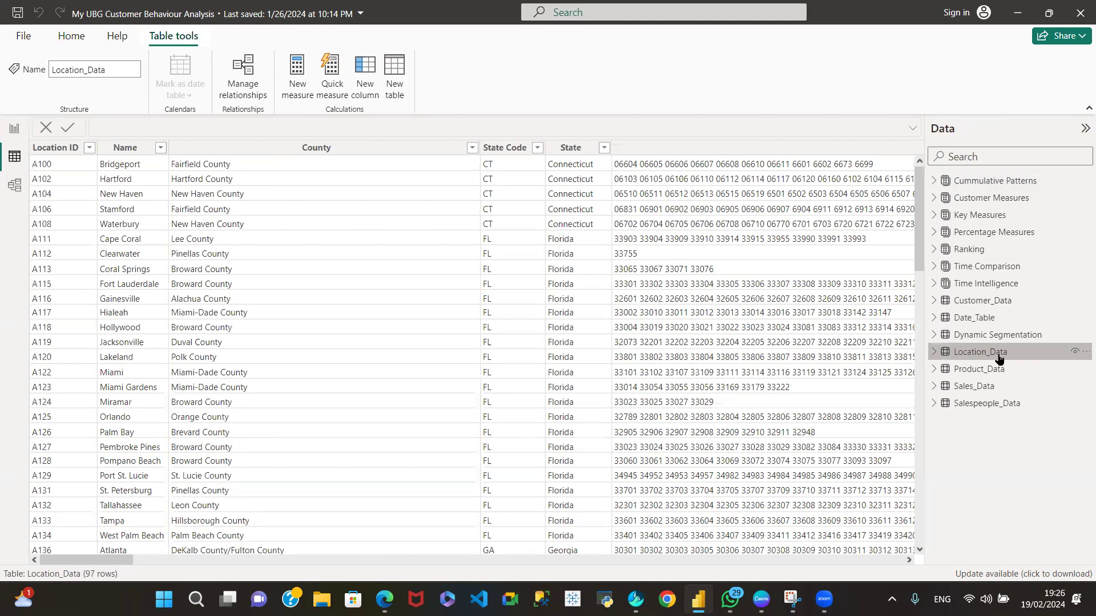
left_click(979, 370)
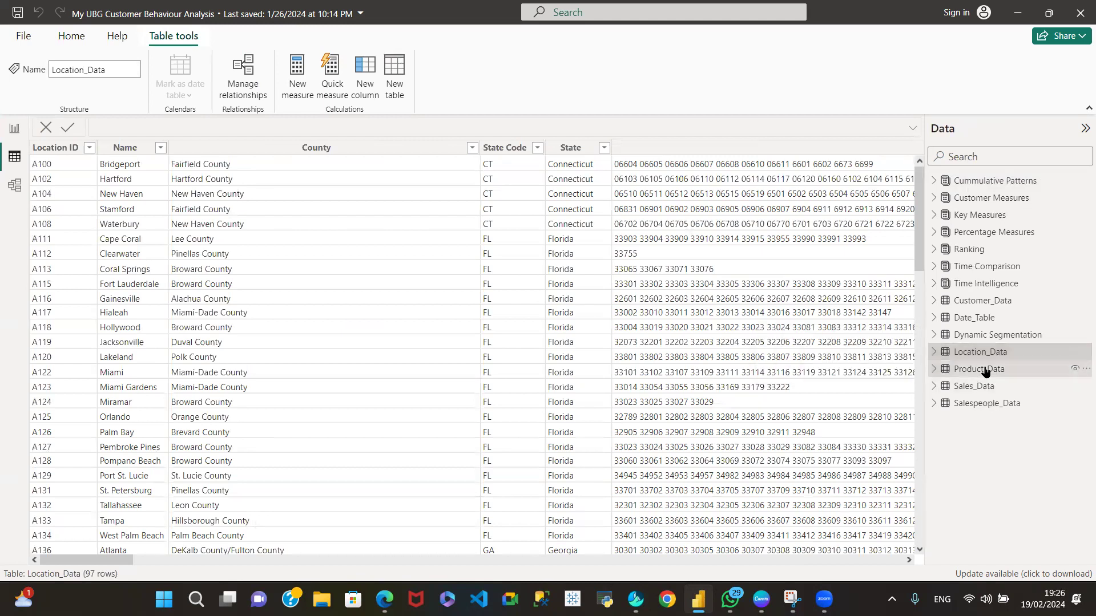
left_click(975, 386)
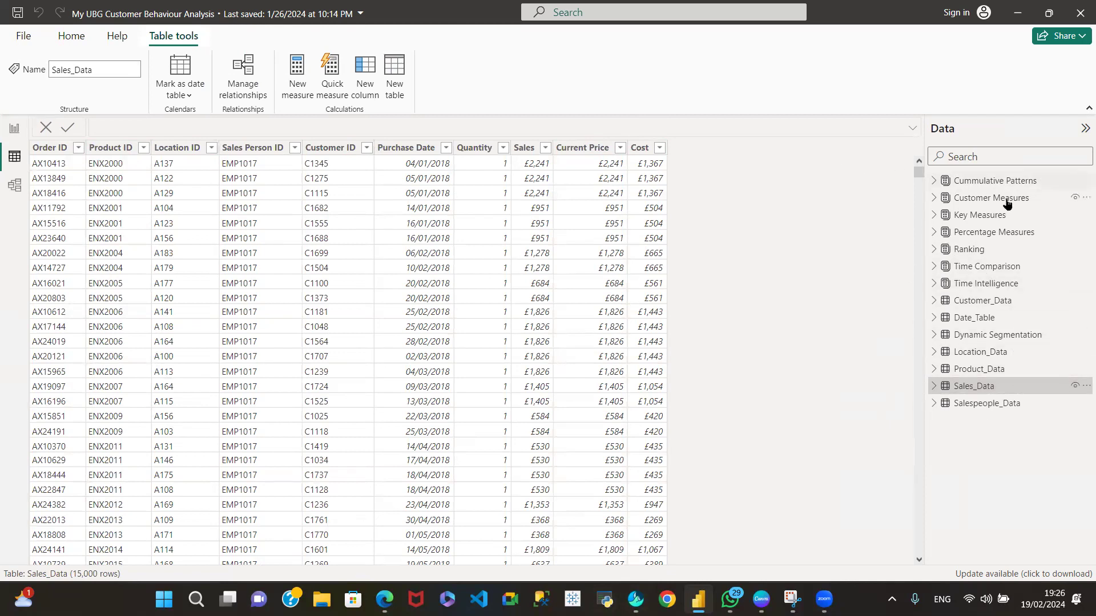
- Review the Total Cost, Total County, Total County w/Sales and Total Customer formulas in Key Measures, leaving the group collapsed
left_click(943, 216)
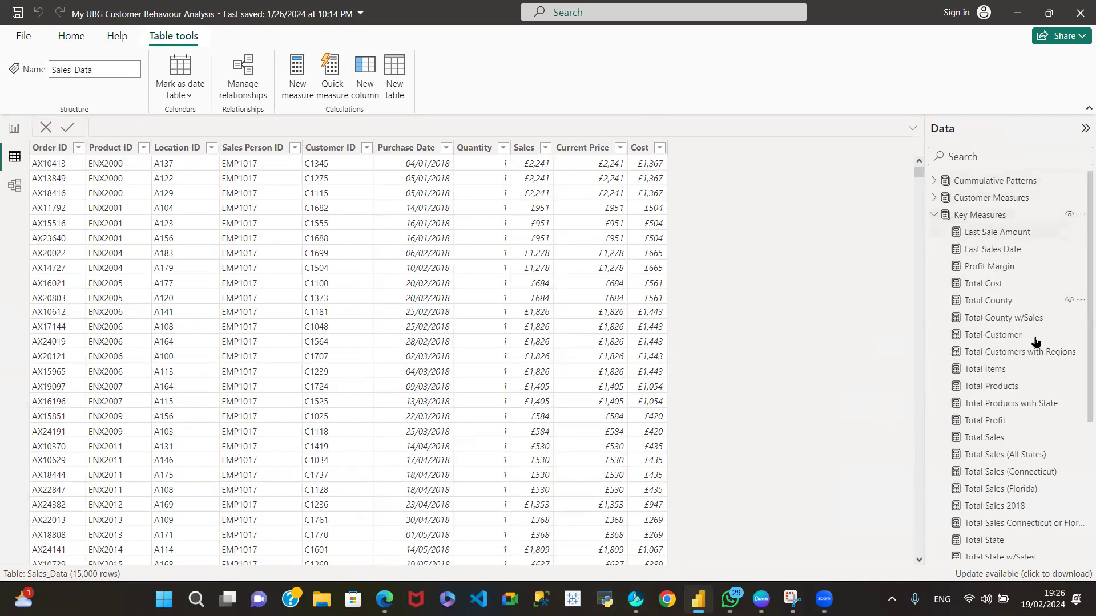
left_click(975, 286)
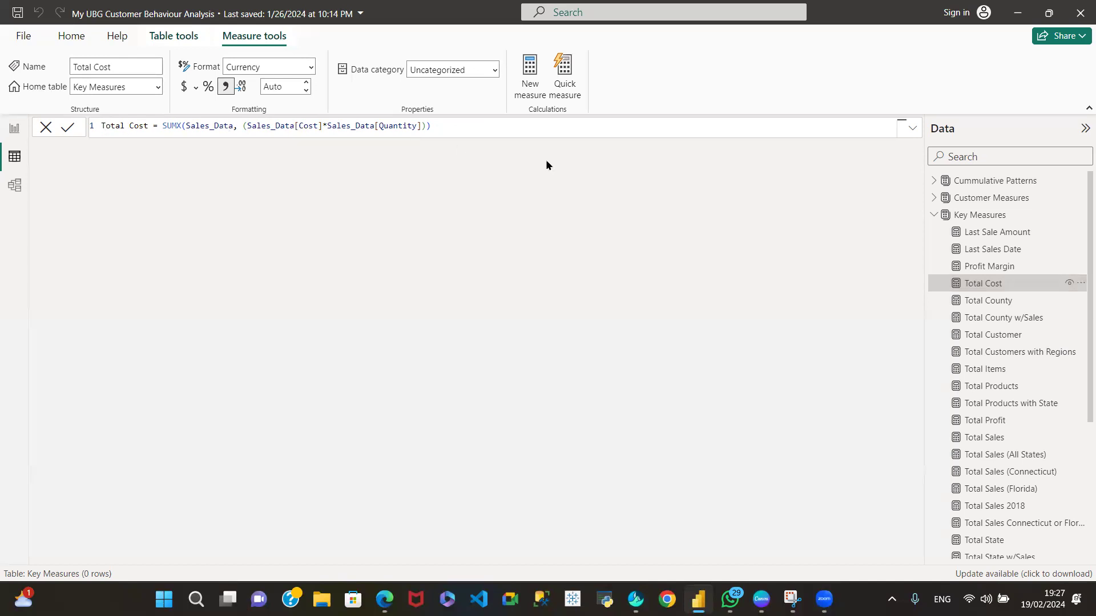
left_click(984, 301)
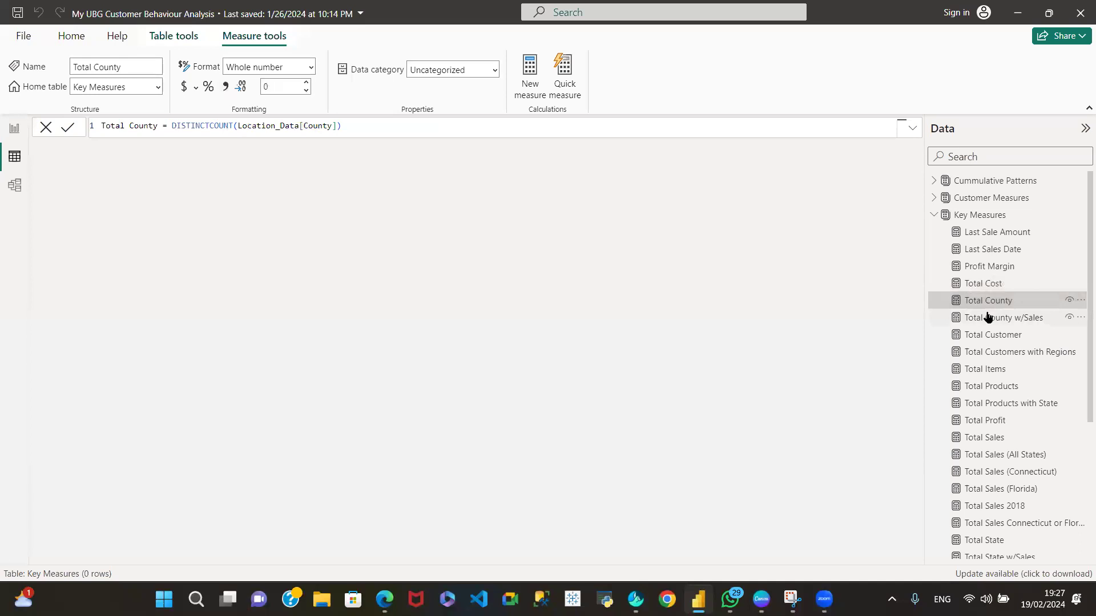
left_click(988, 317)
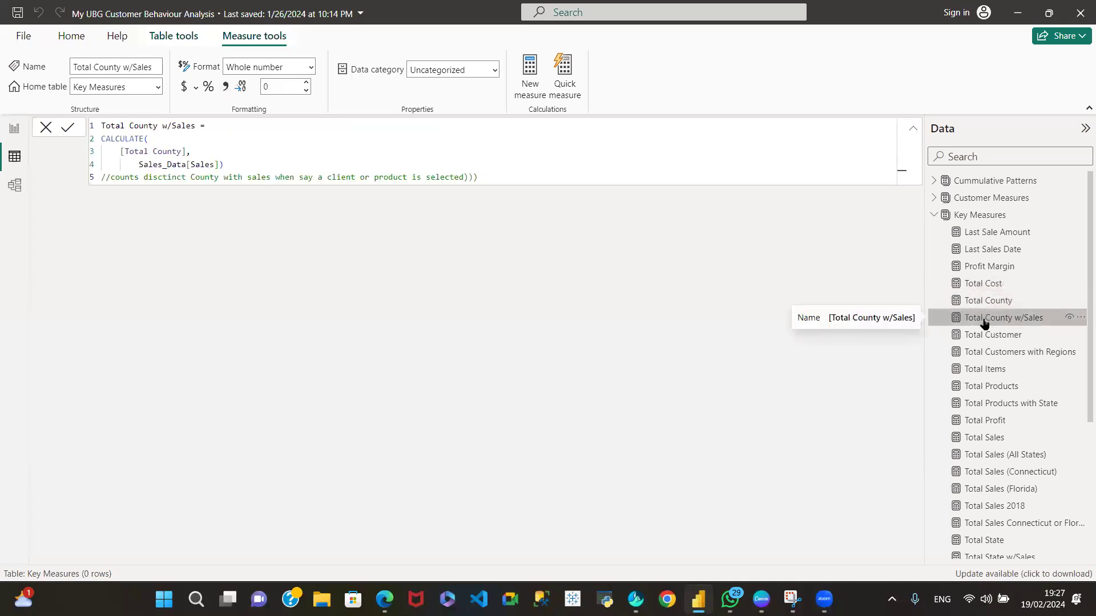
left_click(989, 338)
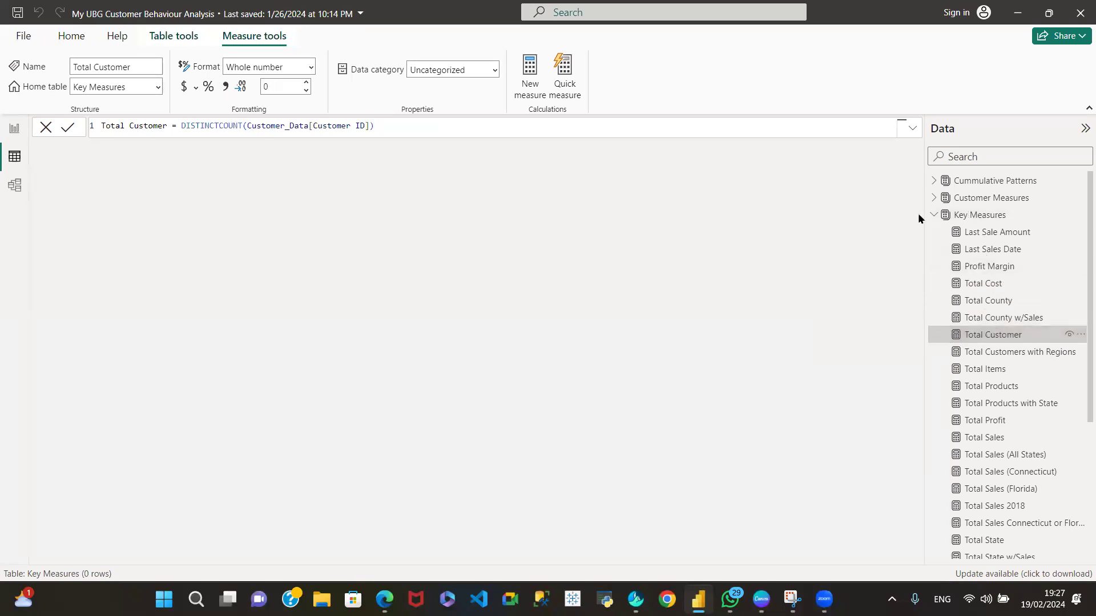
left_click(933, 217)
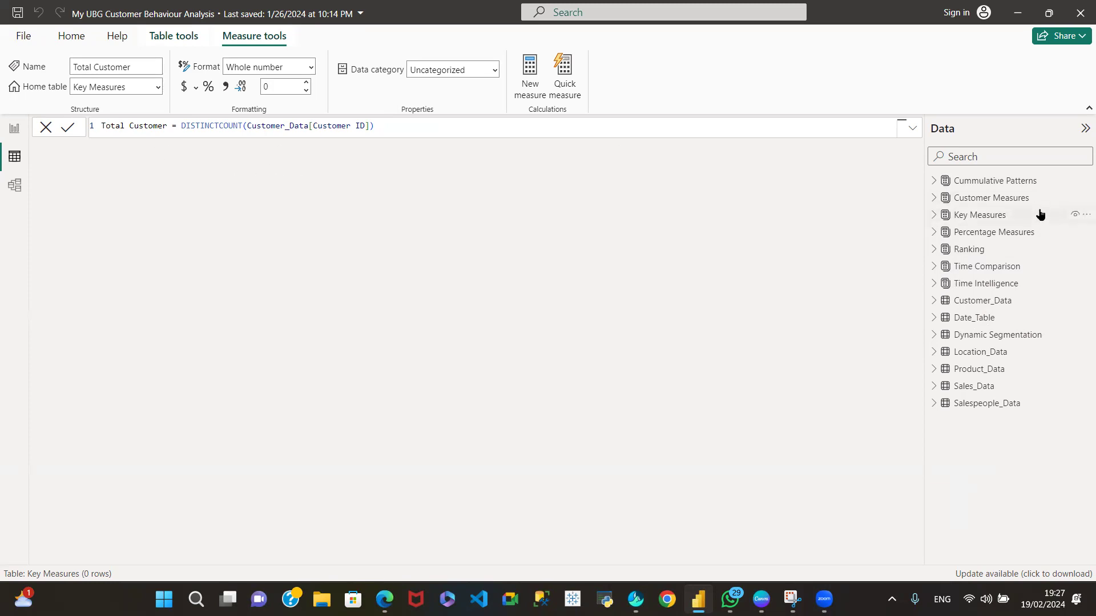
left_click(934, 216)
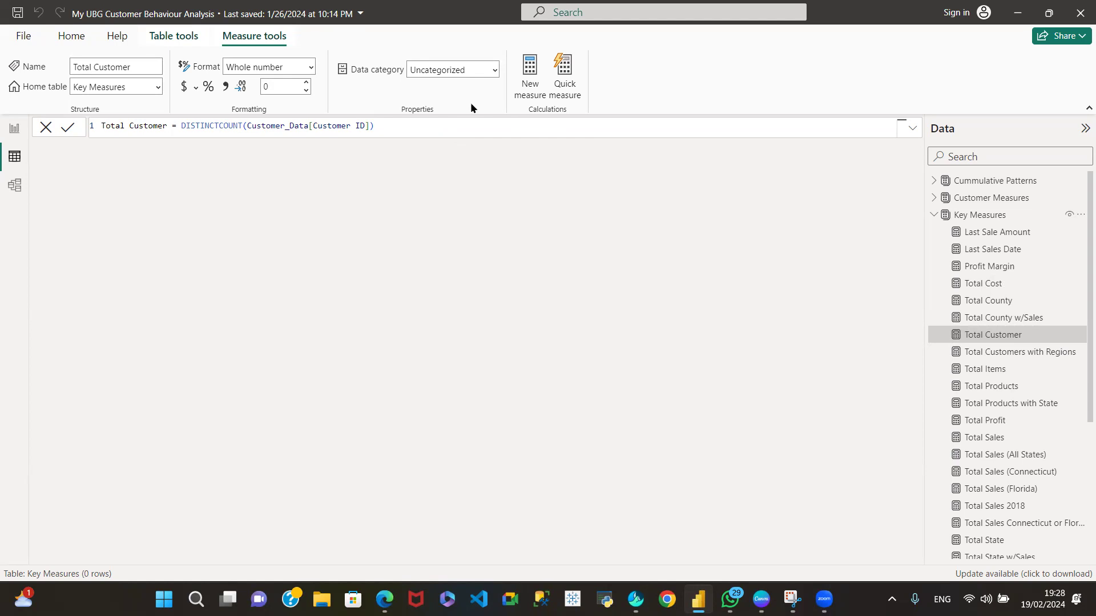
left_click(934, 214)
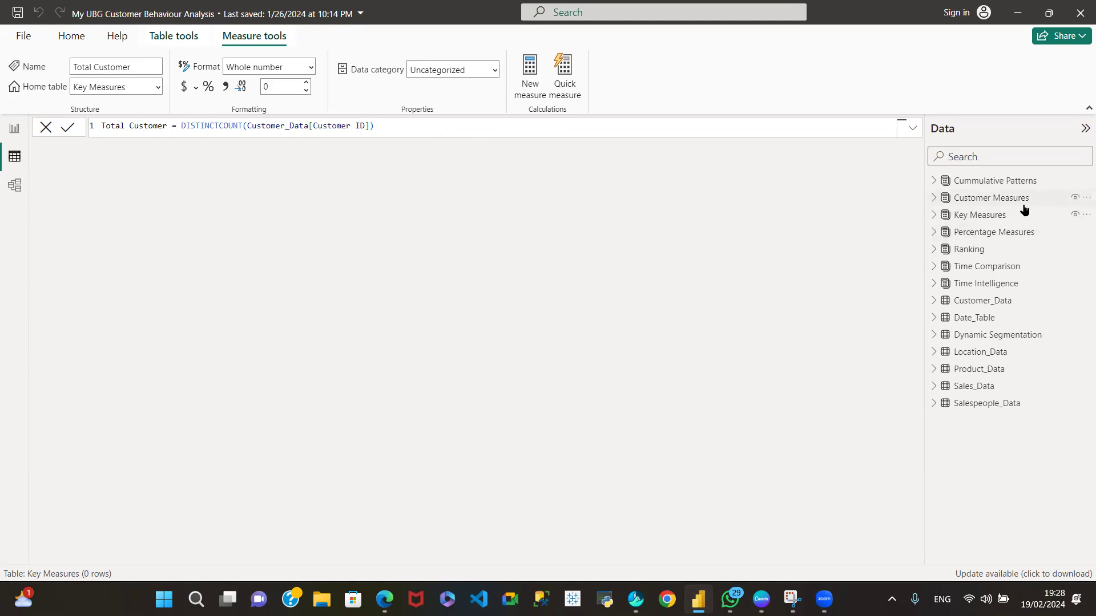
- Examine the formulas of Cumulative Sales LY in Cummulative Patterns and of Last Sale Amount and Profit Margin in Key Measures
left_click(935, 182)
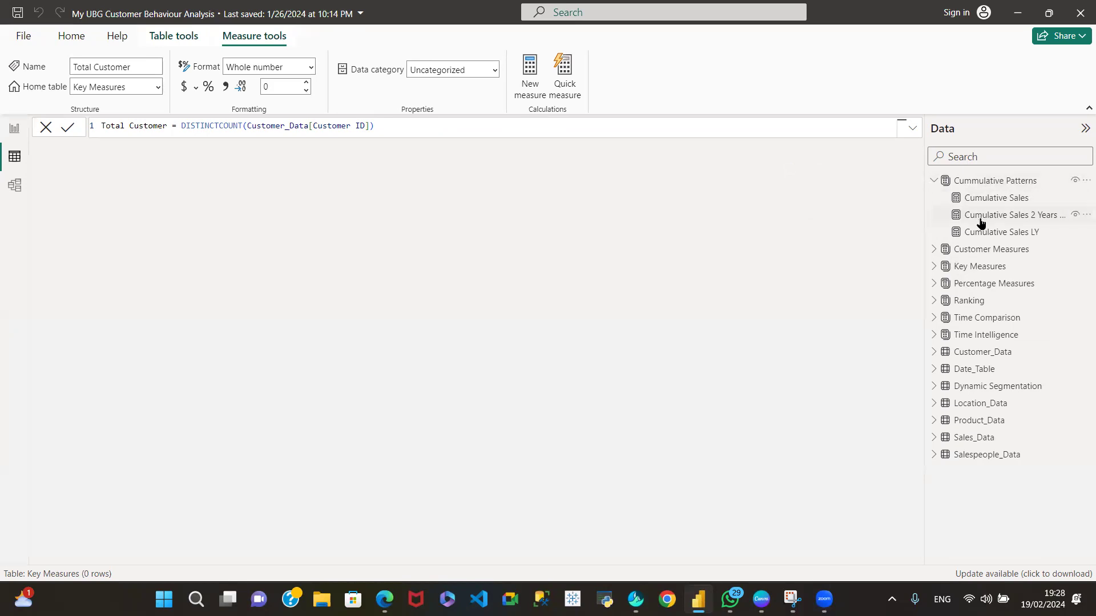
left_click(1008, 234)
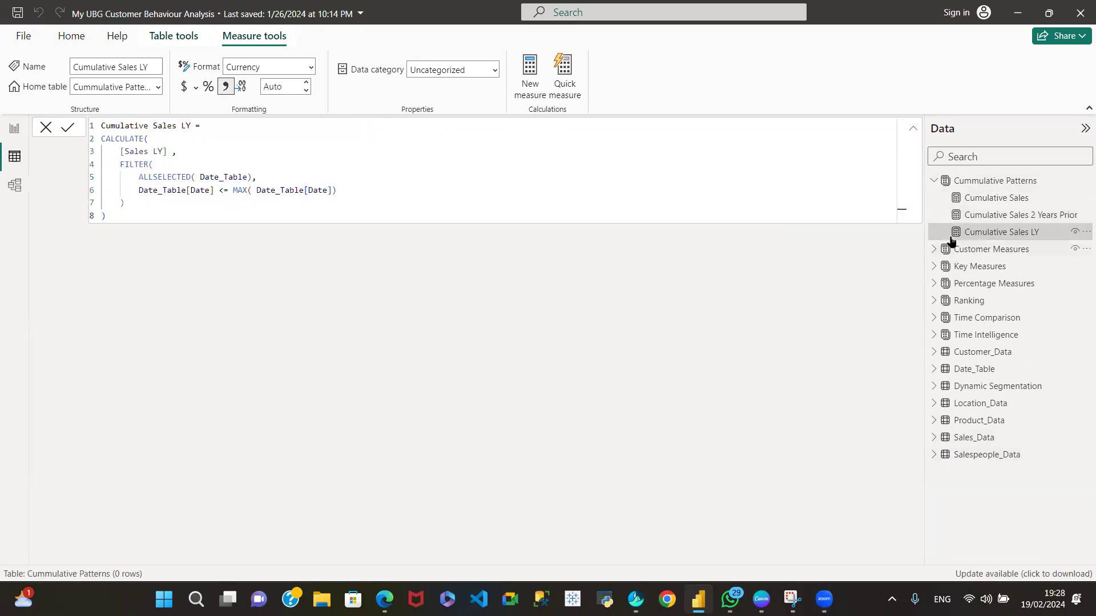
left_click(935, 267)
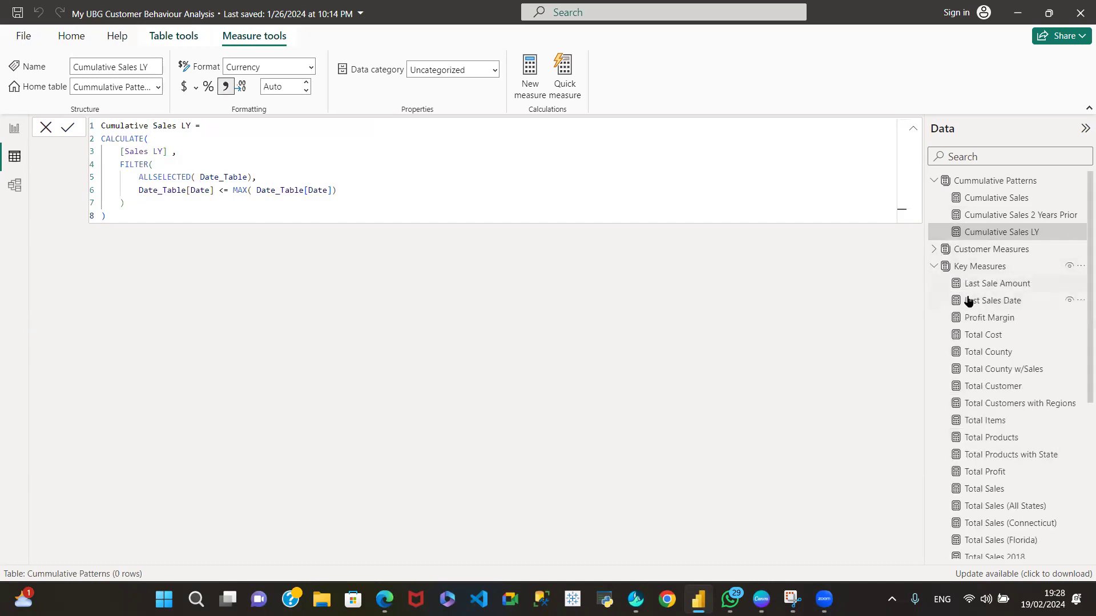
left_click(1006, 285)
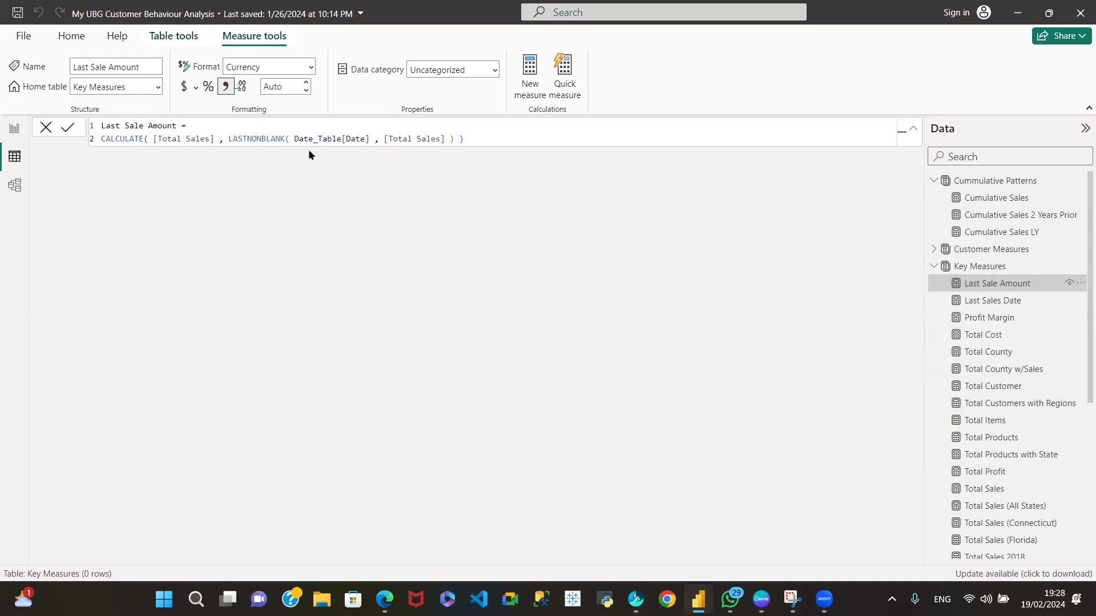
left_click(981, 318)
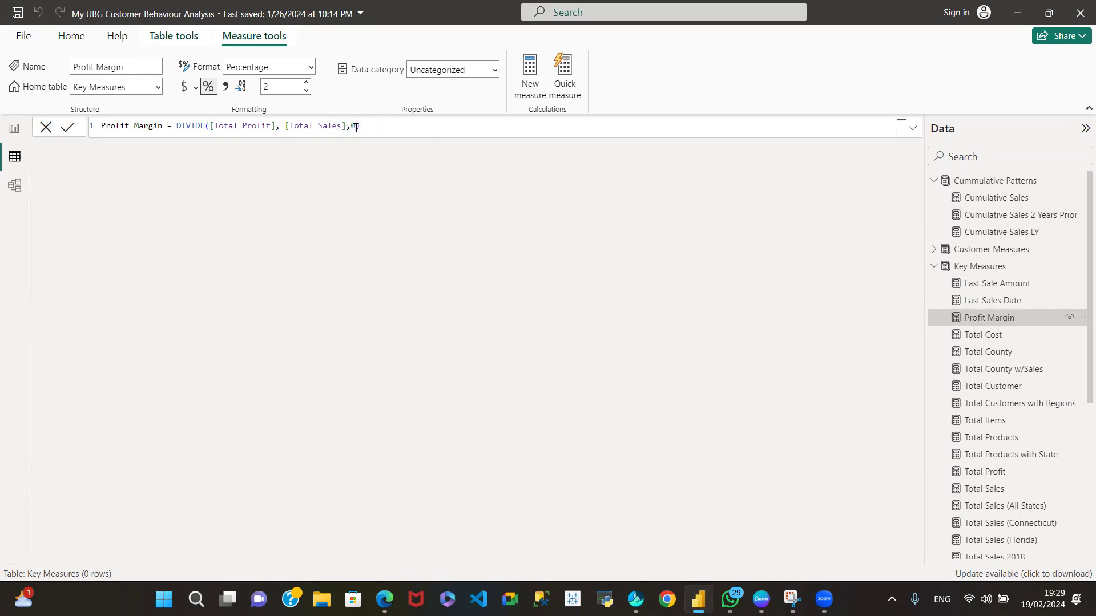
- Compare the DISTINCTCOUNT formulas of the Total County, Total Customer and Total Products measures
left_click(988, 352)
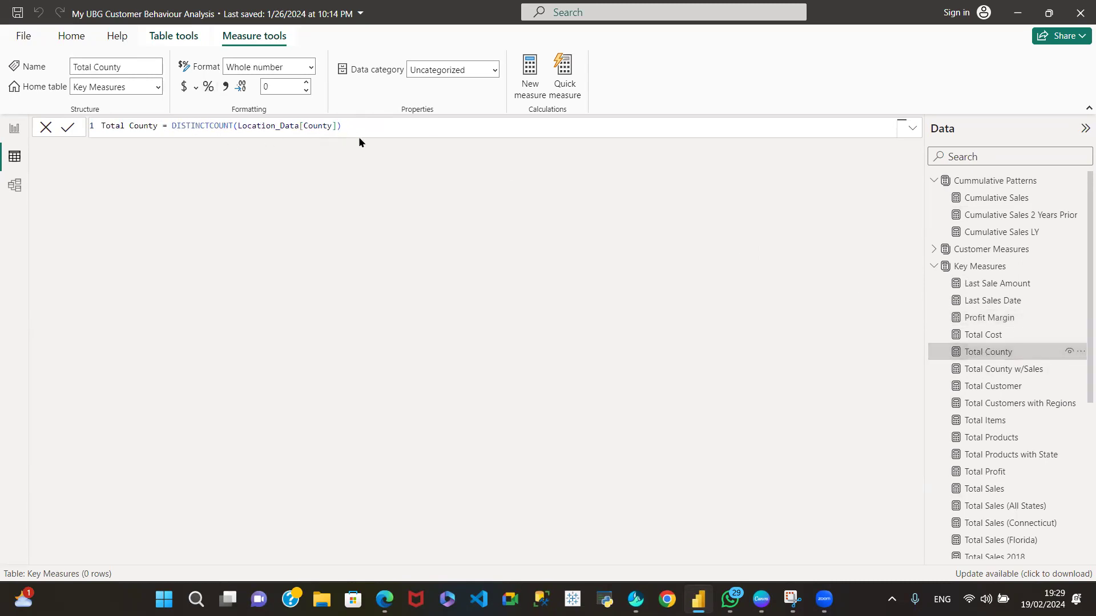
left_click(1002, 387)
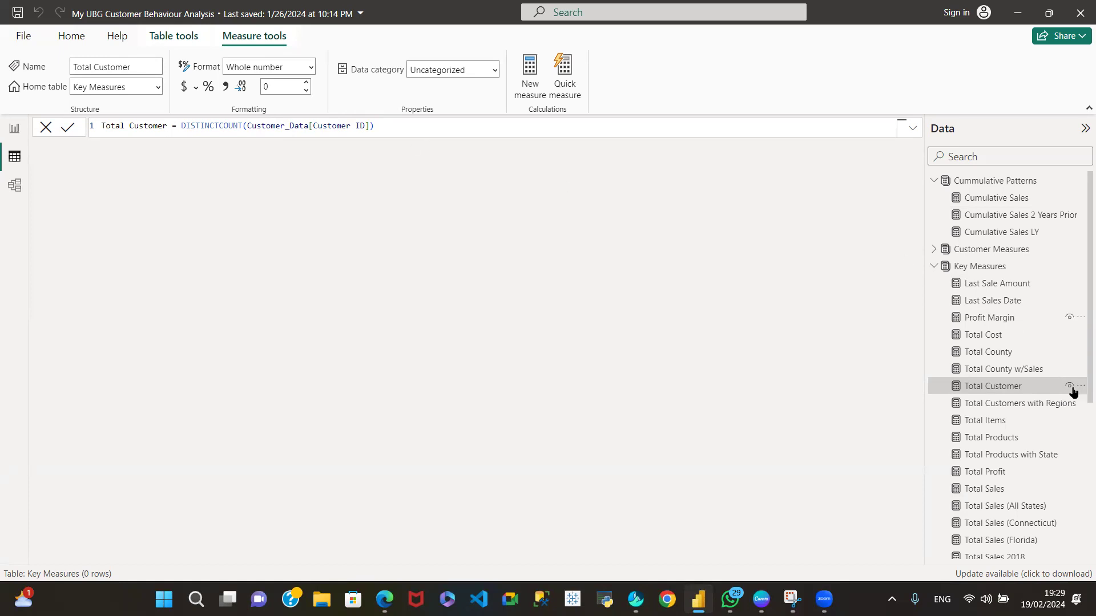
left_click(996, 438)
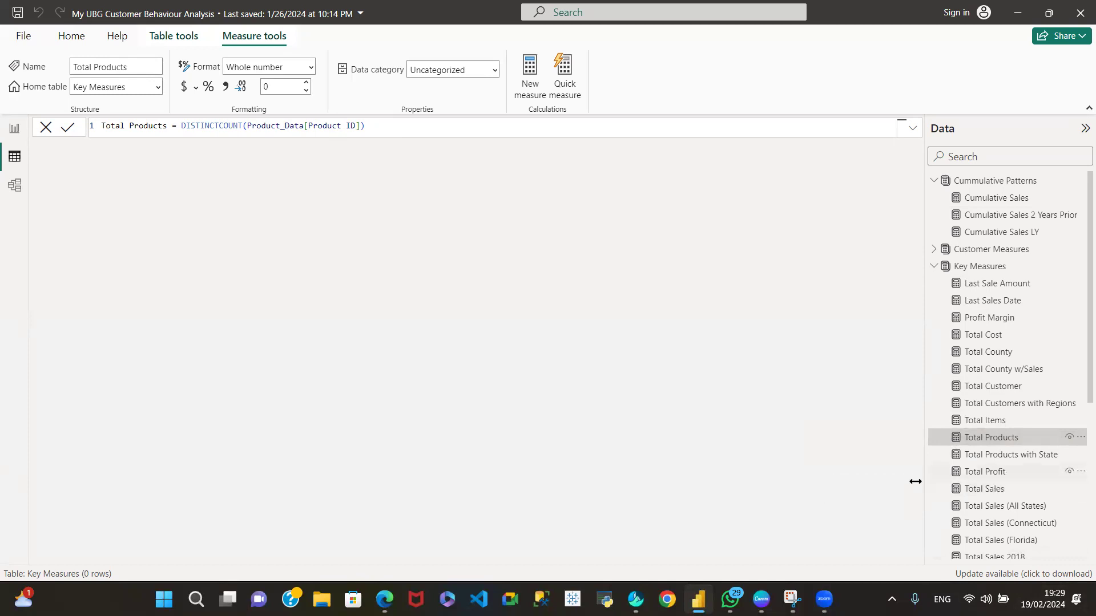
- Collapse Key Measures, view the Sales_Data records, and open the model diagram of all tables
left_click(934, 267)
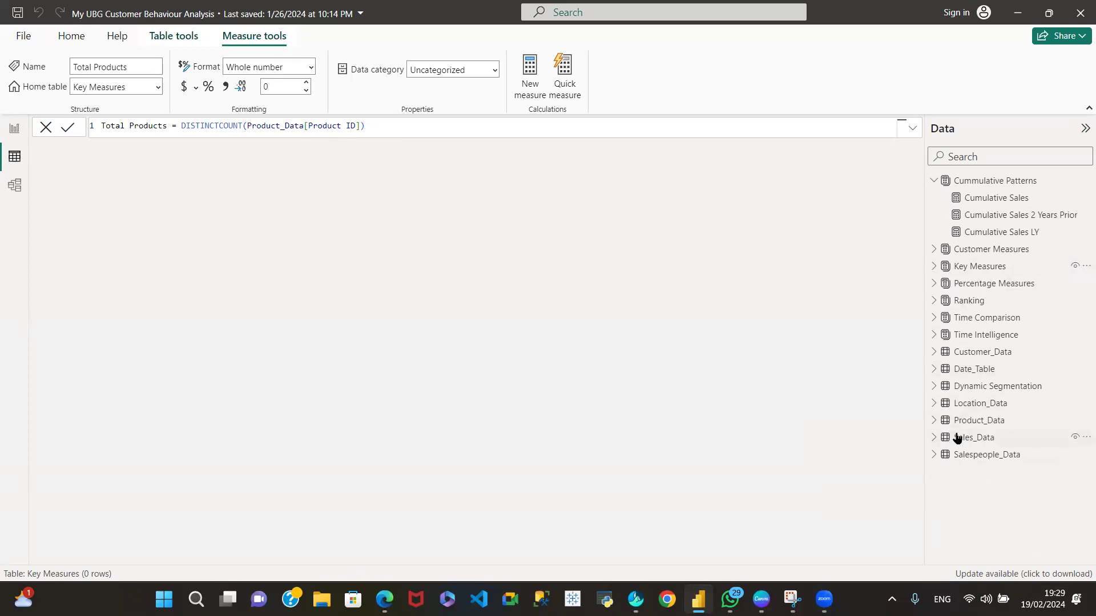
left_click(976, 437)
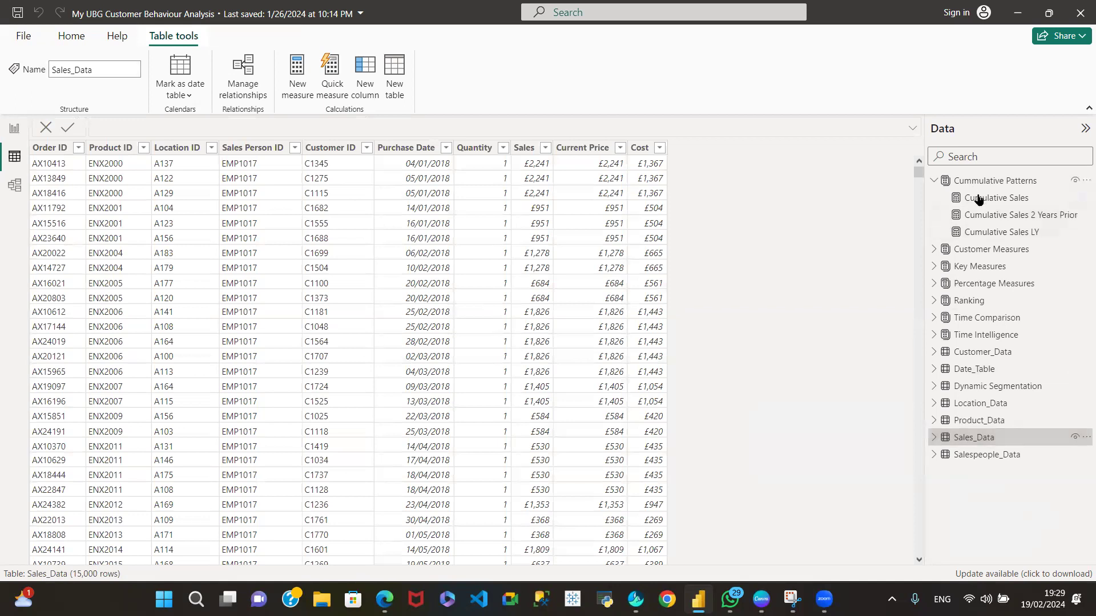
left_click(14, 185)
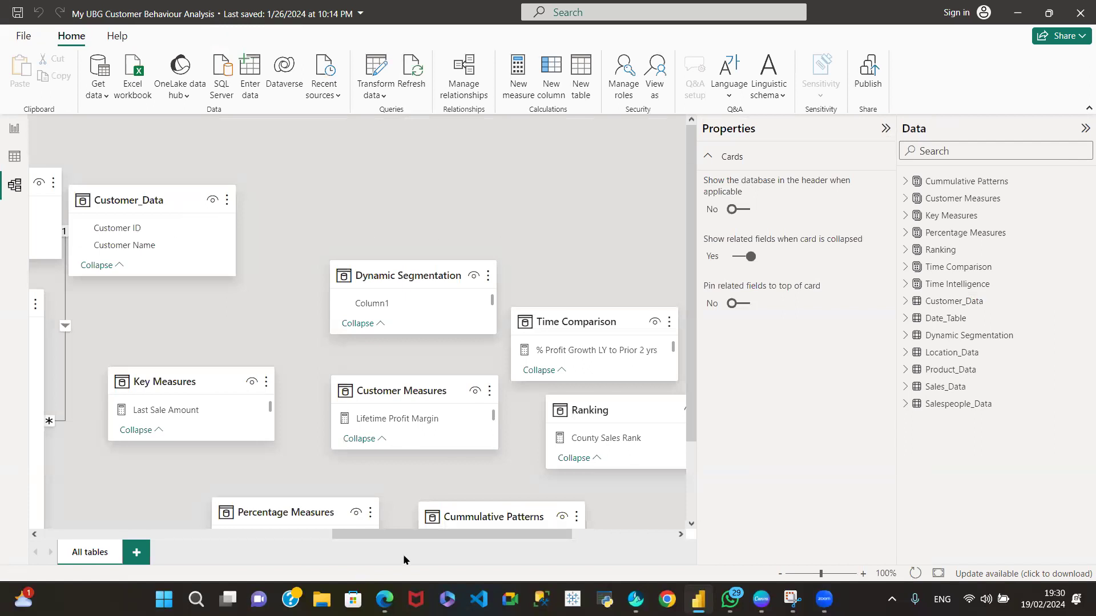
- Examine the relationships linking Sales_Data to the date, location, product, salespeople and customer tables, with Properties collapsed
left_click_drag(385, 534, 113, 494)
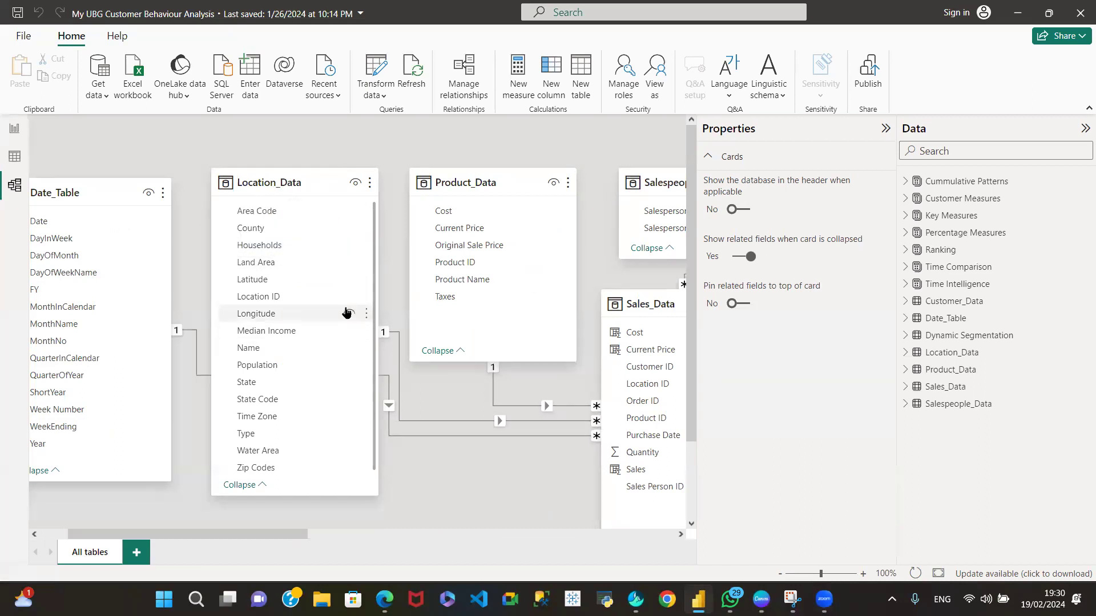
left_click(885, 128)
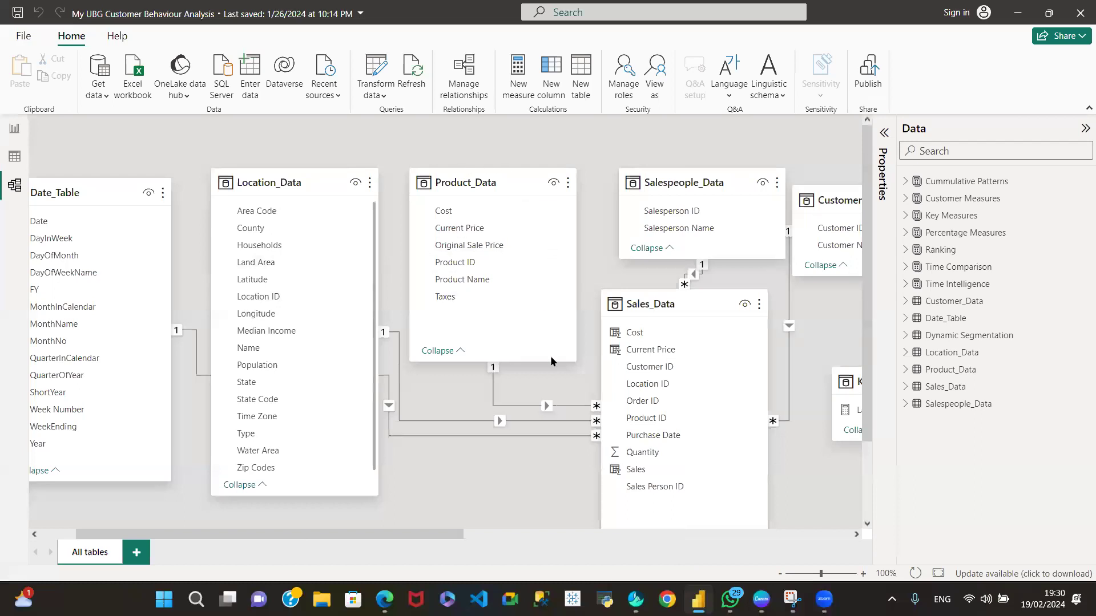
- Return to the report and review the Cumulative Sales measure's formula, leaving the Key Measures group collapsed
left_click(14, 127)
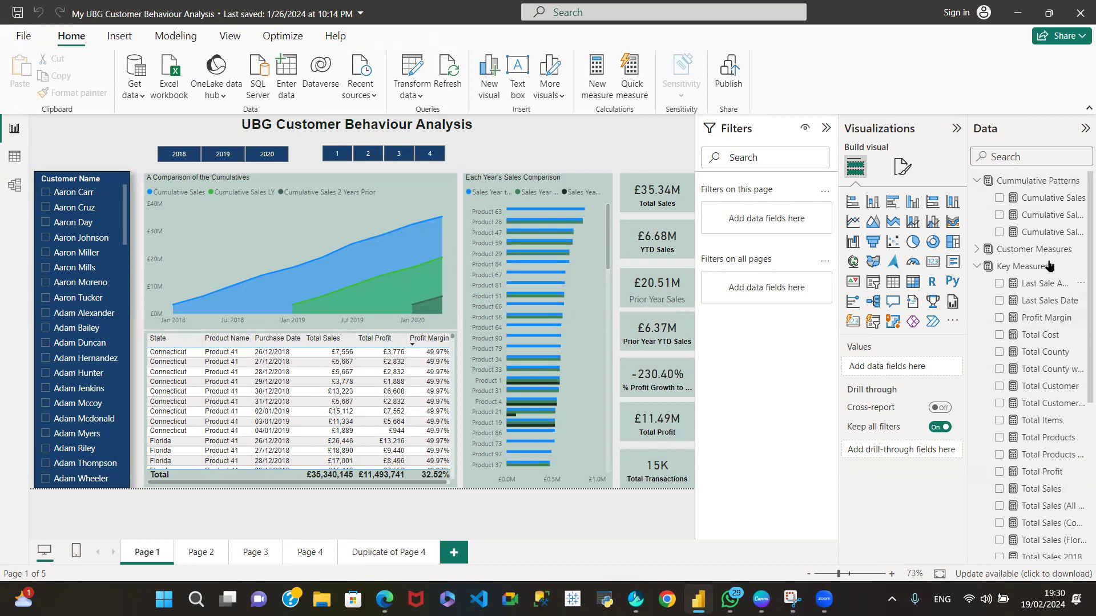
left_click(1044, 198)
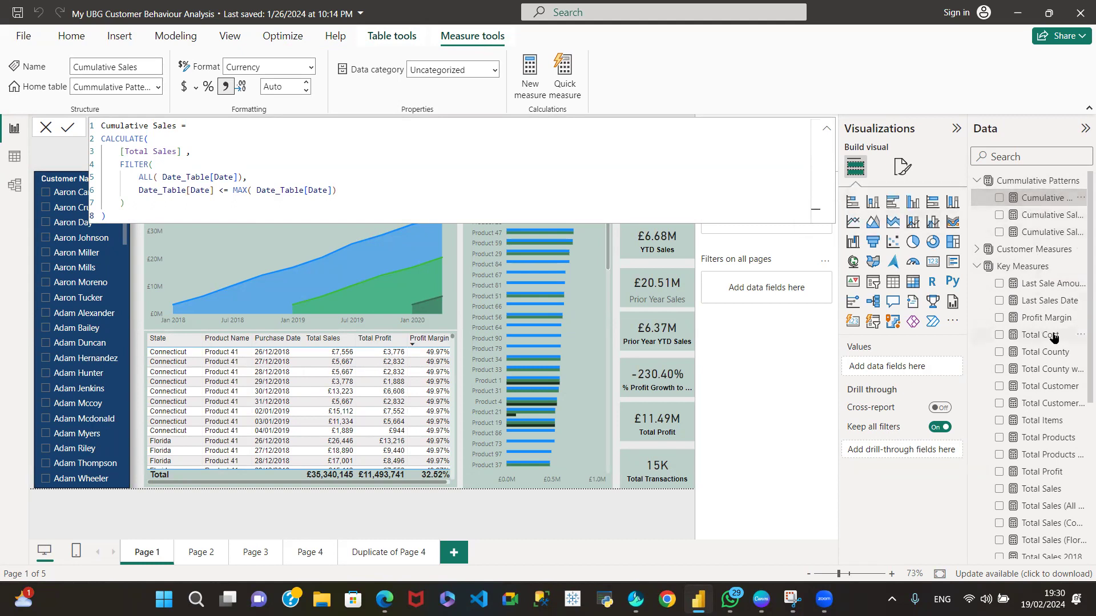
left_click(976, 267)
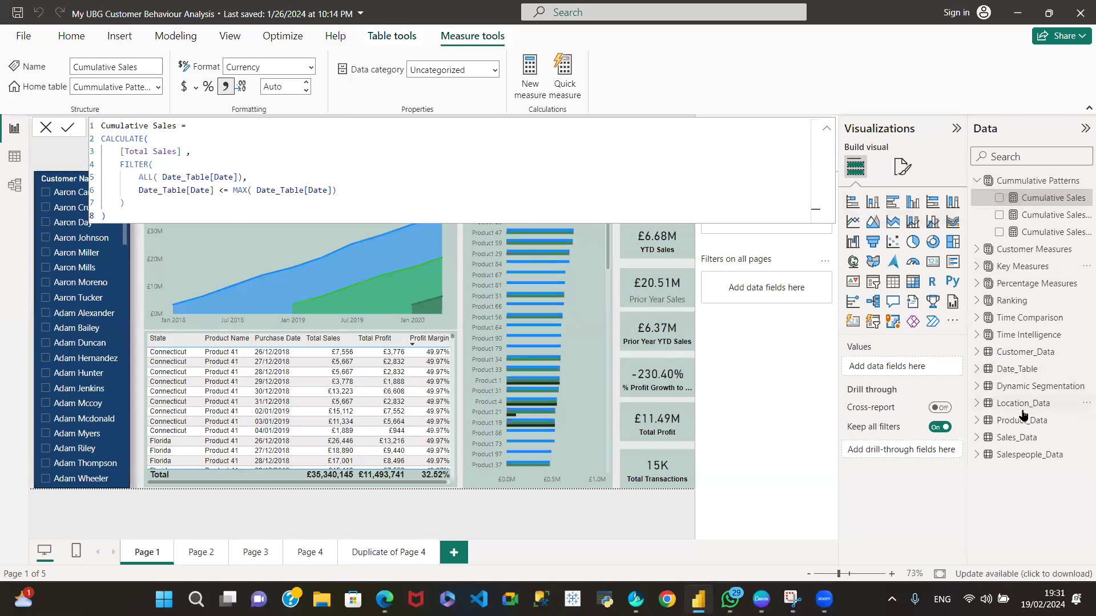
- Select the Sales_Data table in place of the measure, and collapse Visualizations and Data to enlarge the report page
left_click(1017, 437)
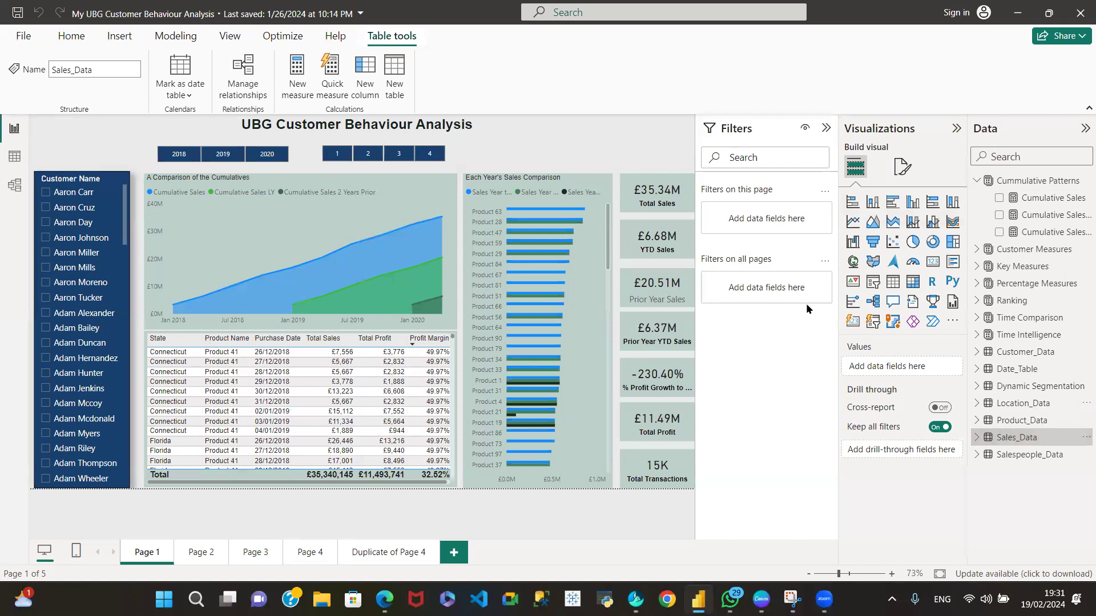
left_click(954, 127)
left_click(1085, 128)
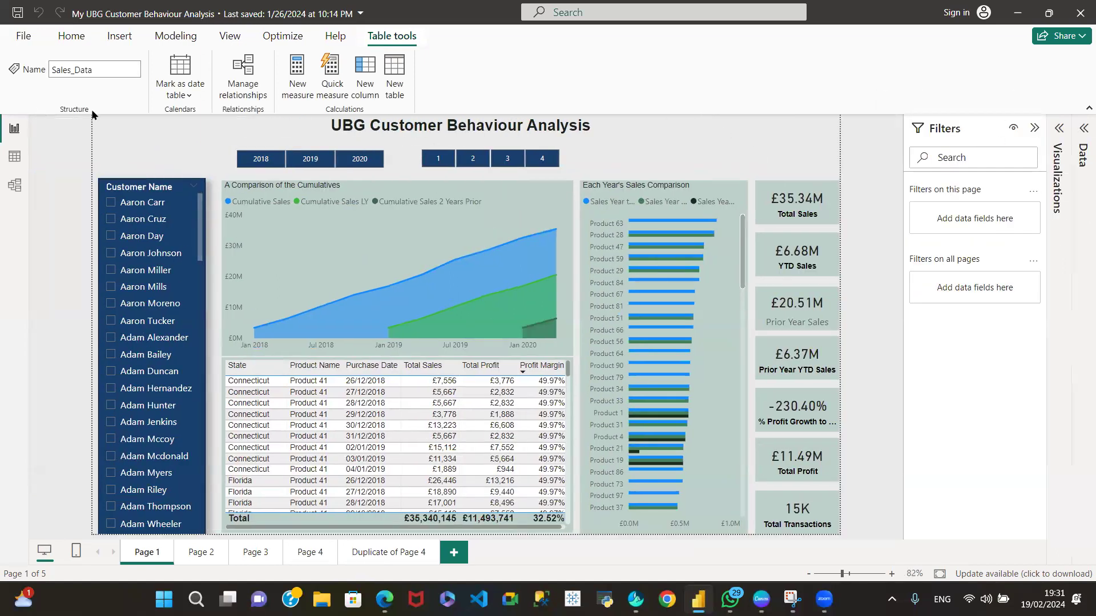